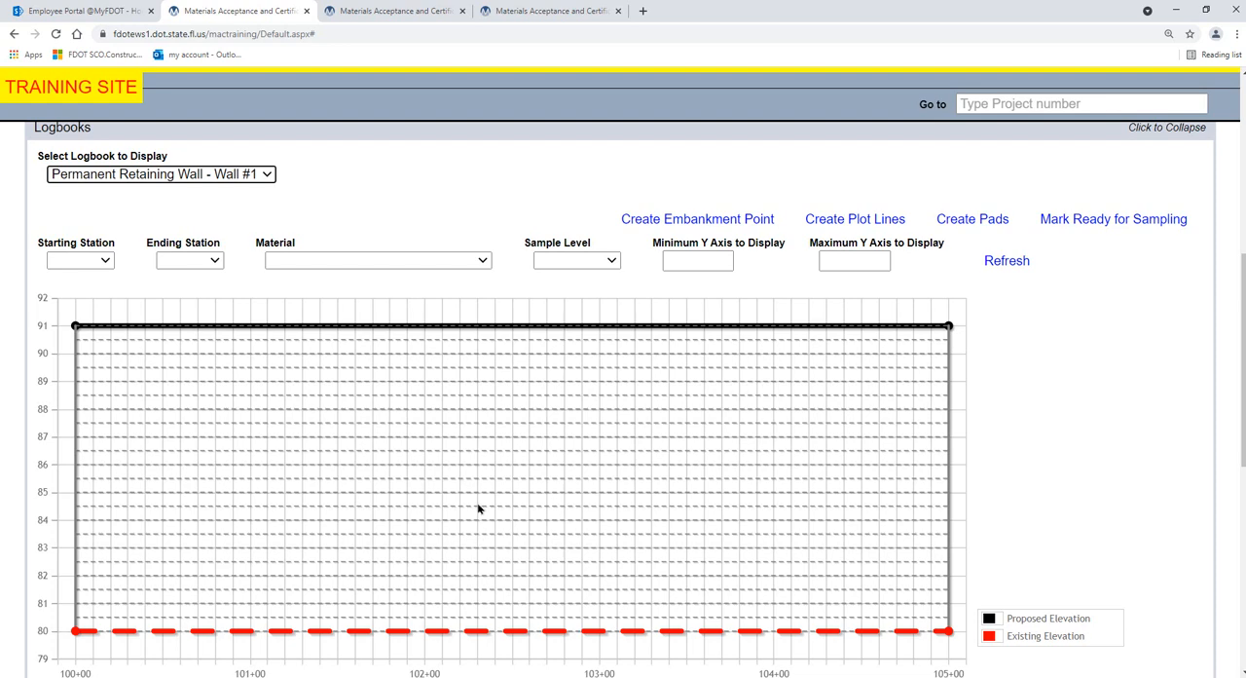
Set up four new embankment points, entering the first at station 101+30 with existing elevation 80 ft and proposed elevation 91 ft
left_click(685, 220)
left_click_drag(596, 261, 494, 213)
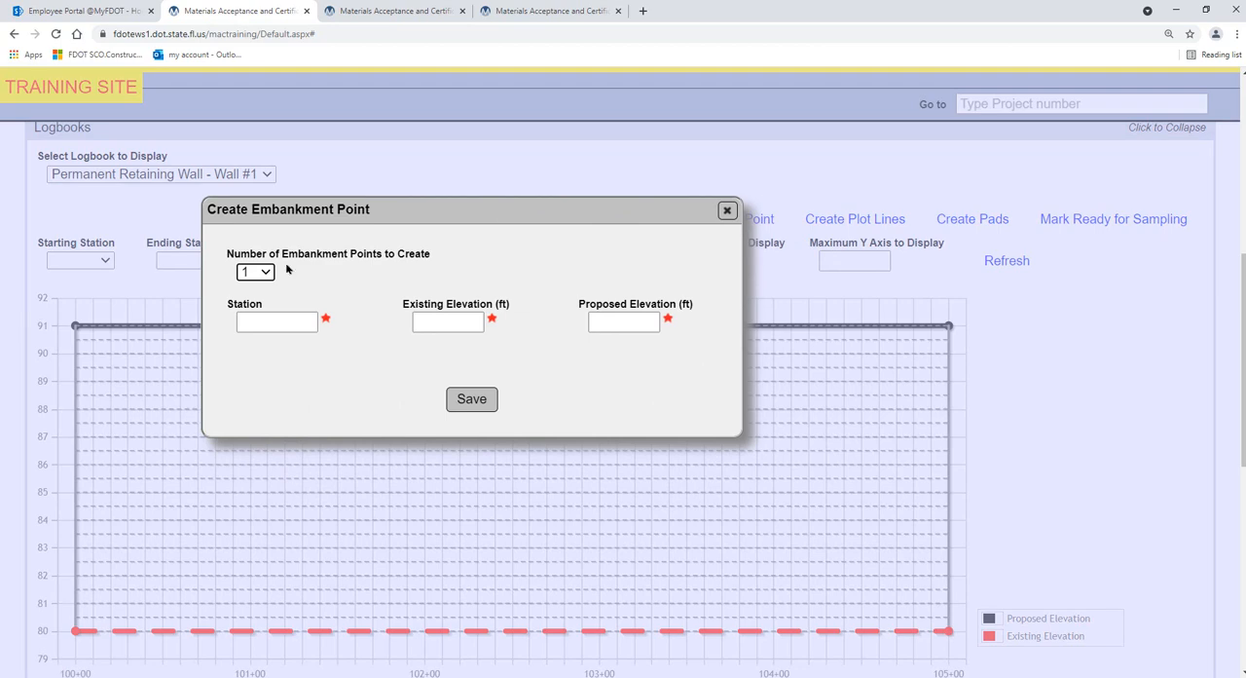
left_click(256, 272)
left_click(249, 353)
left_click(278, 320)
type("10130")
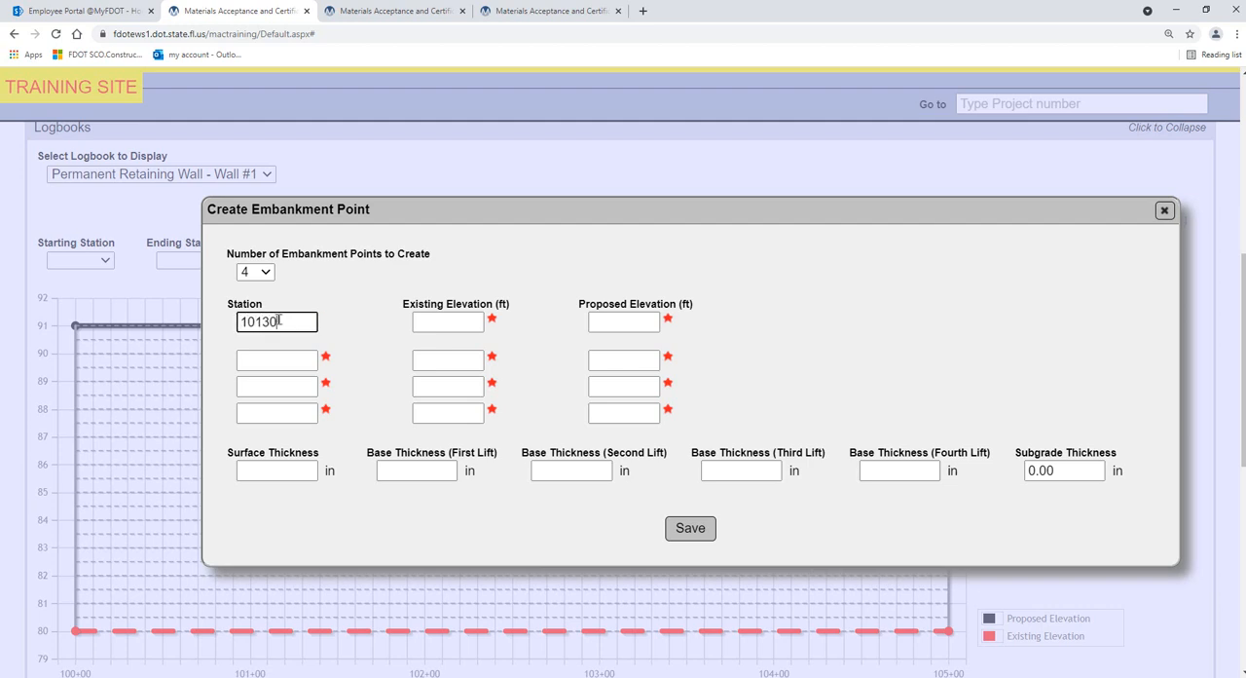
key("Tab")
type("80")
key("Tab")
type("91")
key("Tab")
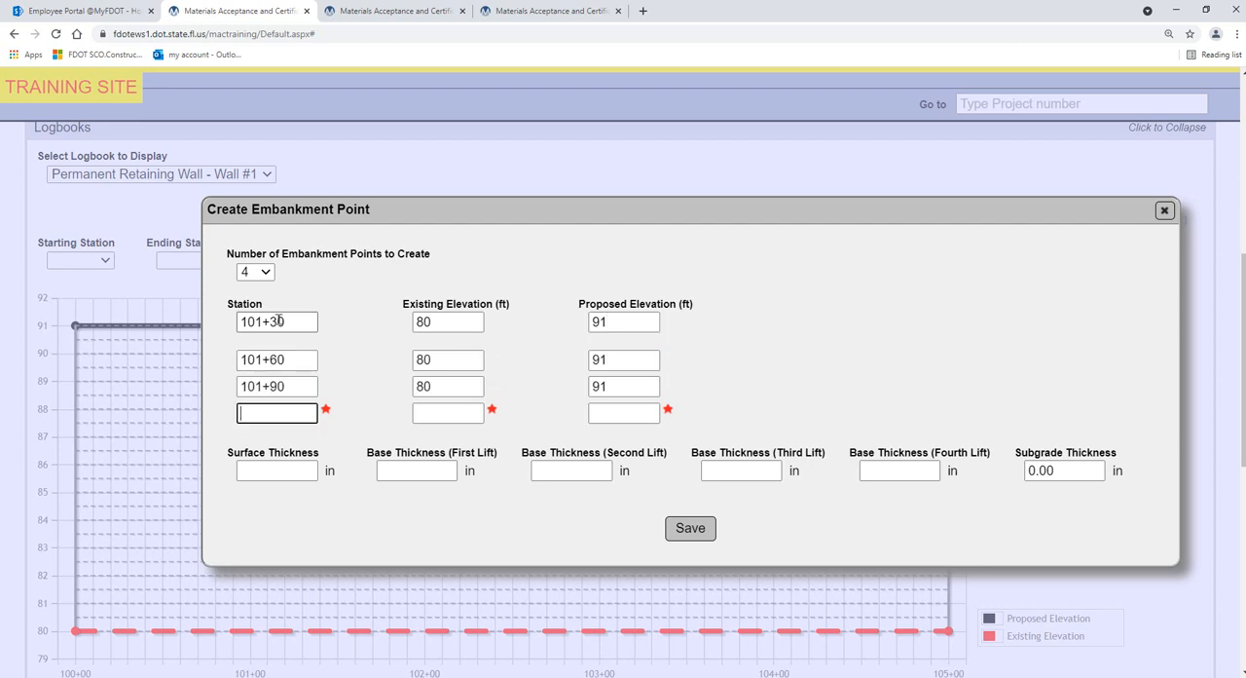
Enter the remaining points at stations 101+60, 101+90 and 102+10, each with existing elevation 80 ft and proposed 91 ft, and save them
type("102+10")
key("Tab")
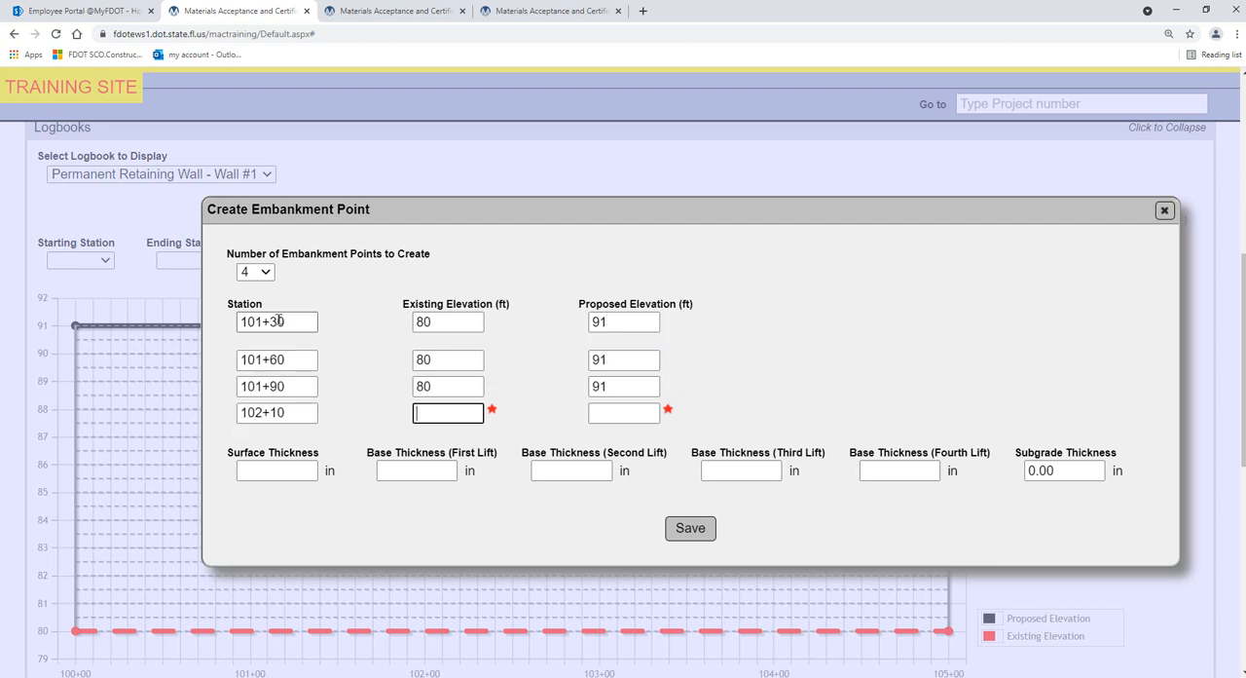
type("80")
key("Tab")
type("91")
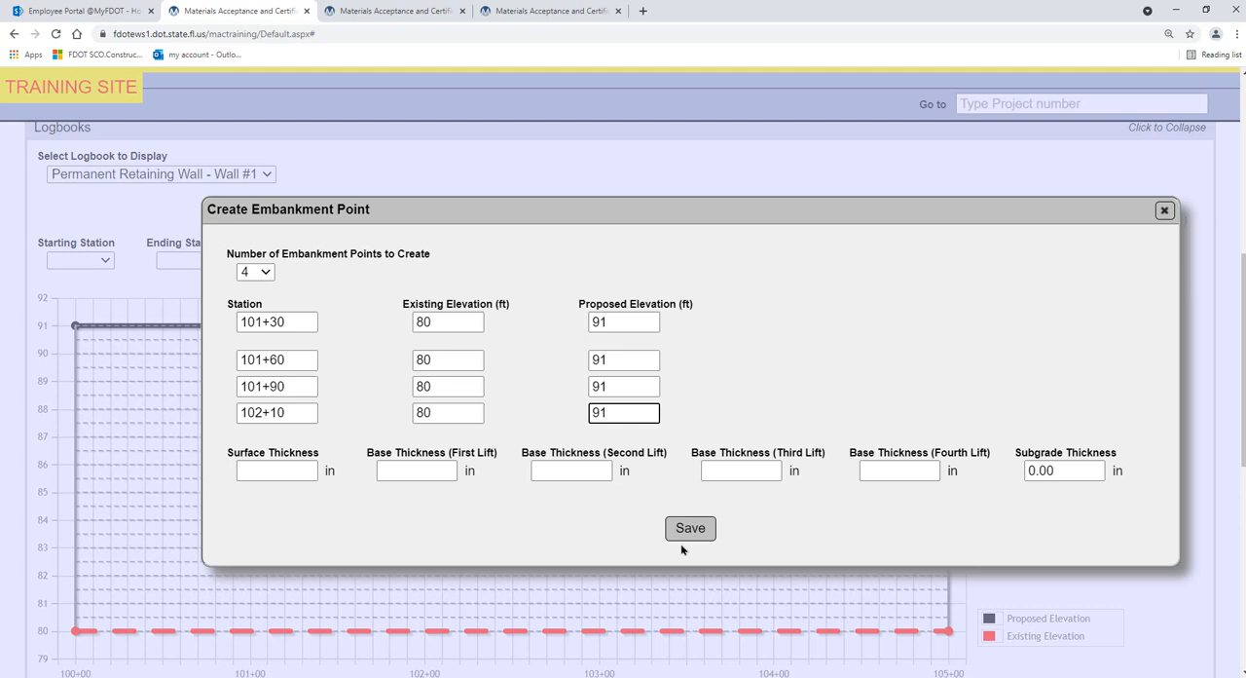
left_click(682, 541)
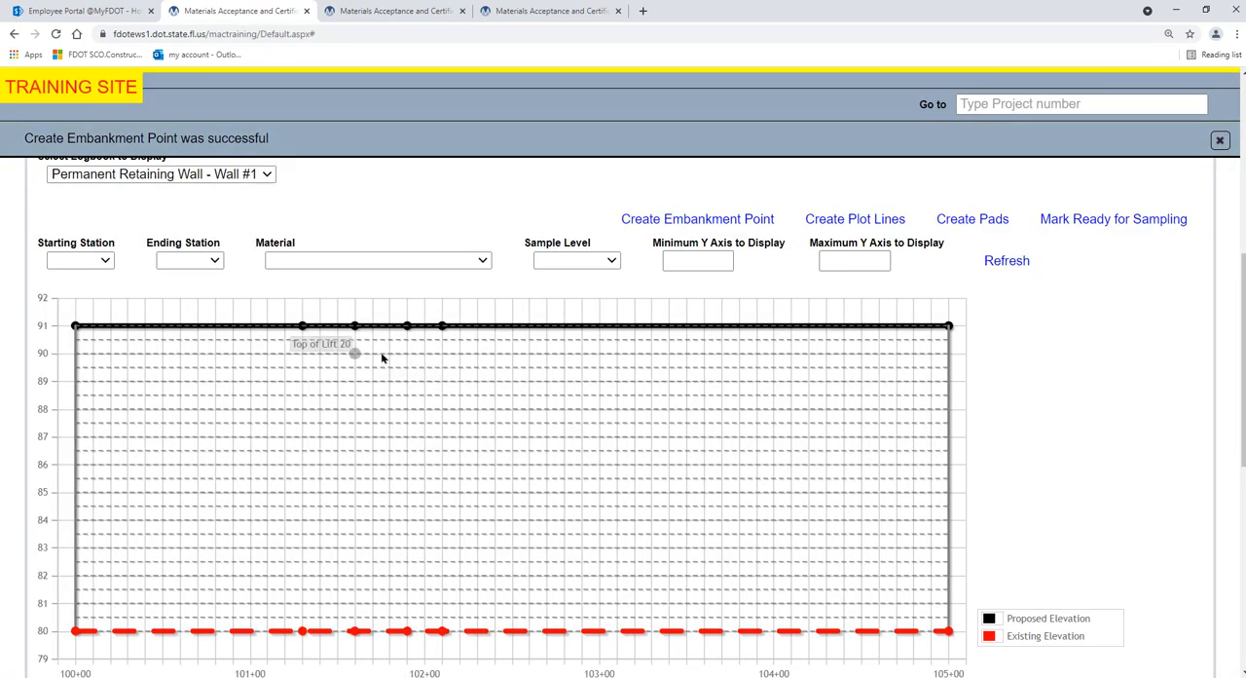
In the embankment points list, update station 101+30 to step up/down to elevation 81 and save it
scroll(436, 363, "down", 2)
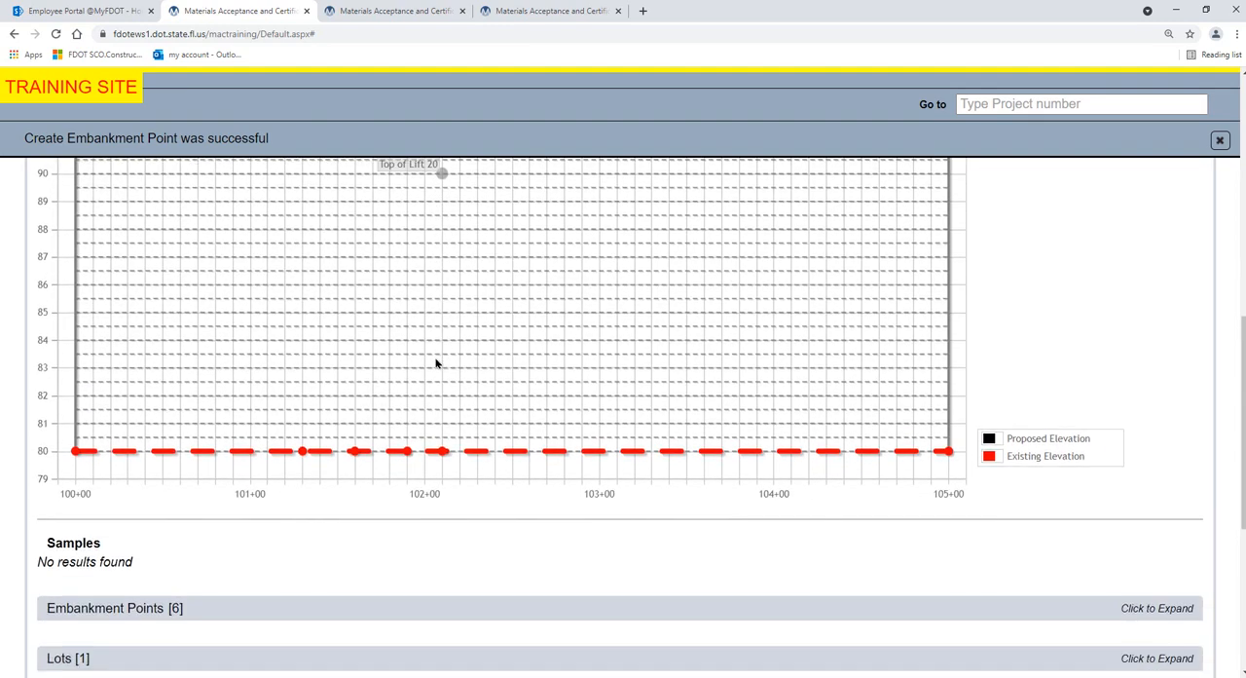
scroll(436, 363, "down", 2)
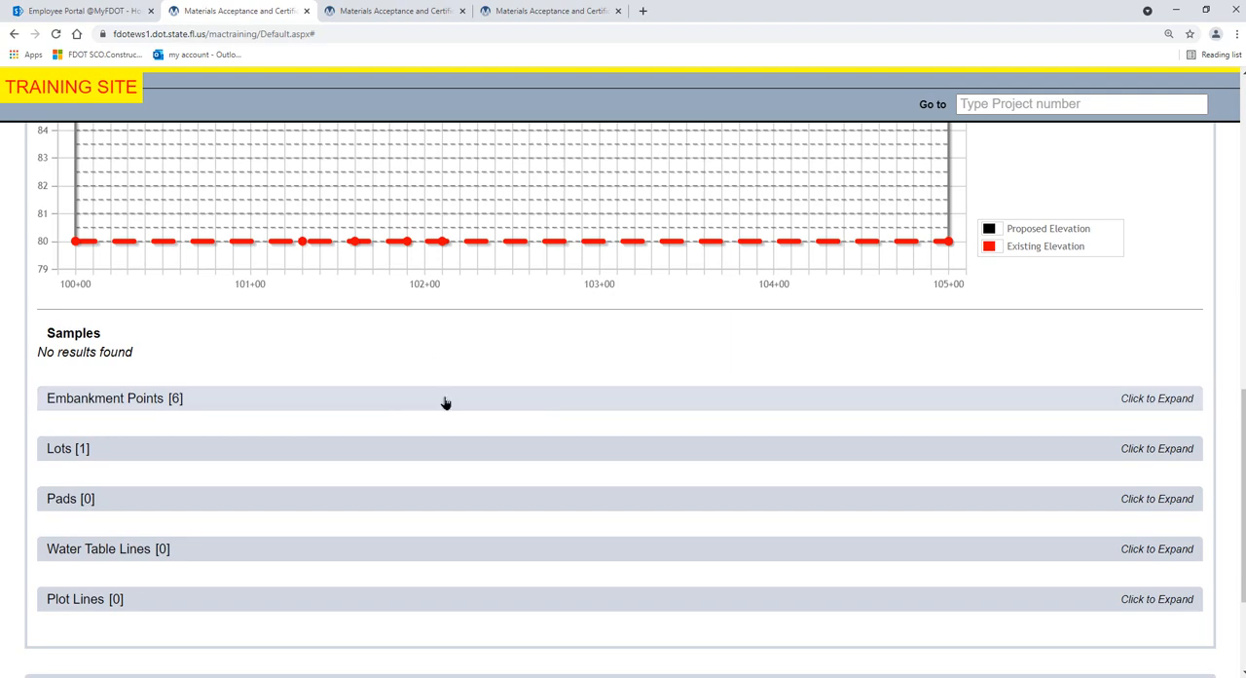
left_click(444, 400)
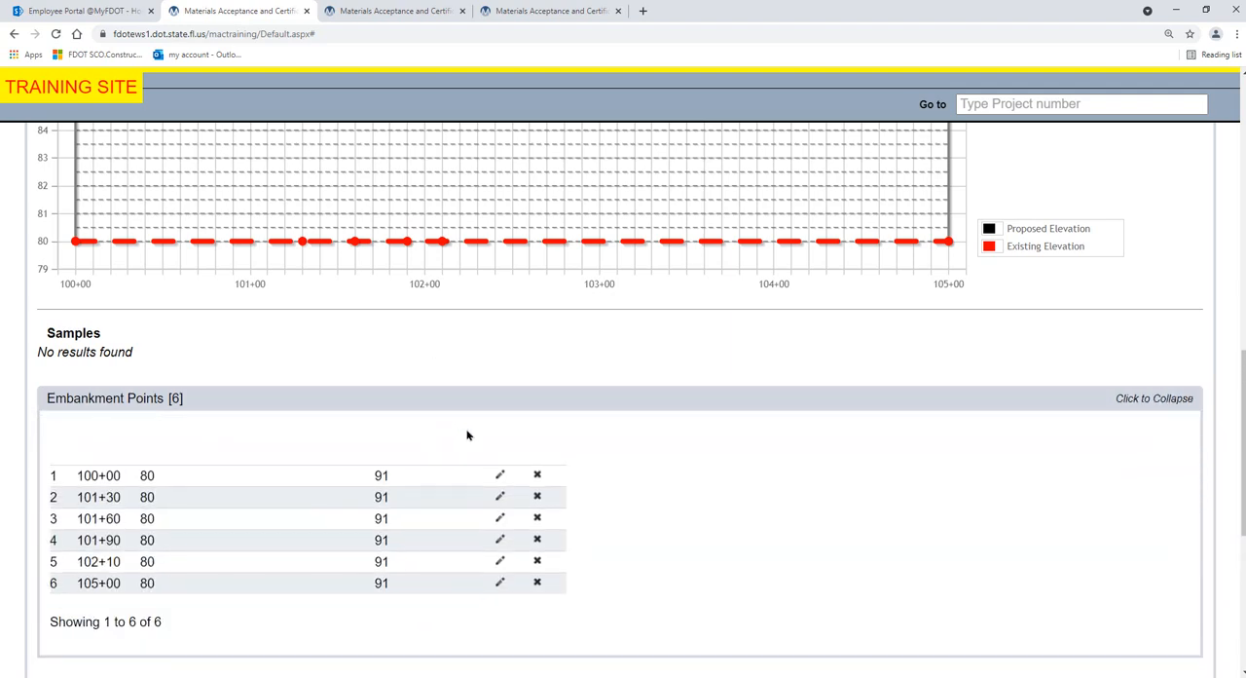
scroll(467, 435, "down", 1)
scroll(467, 435, "down", 1)
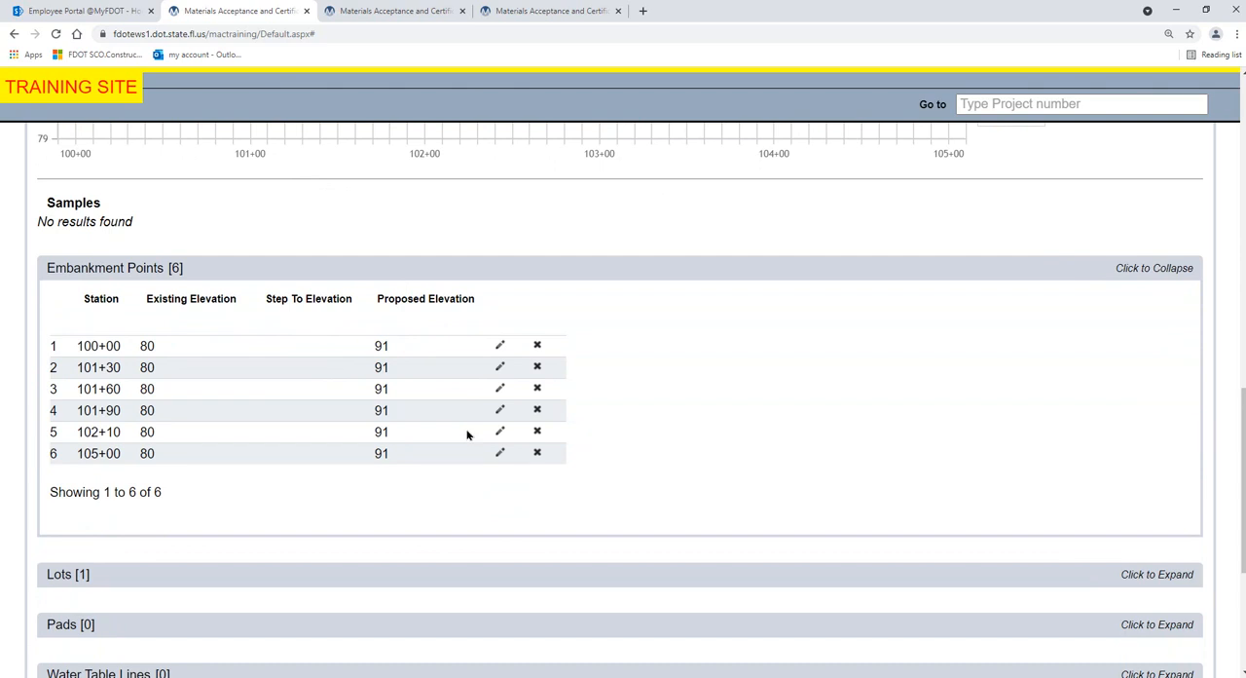
left_click(499, 370)
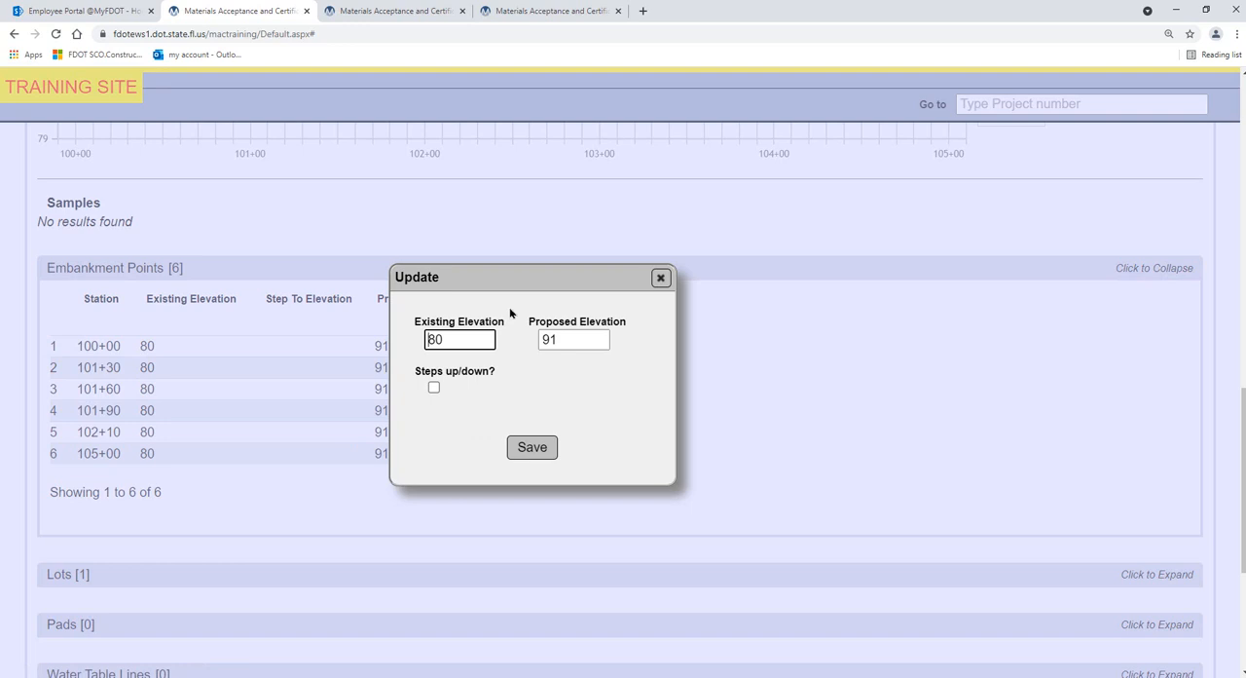
left_click(433, 387)
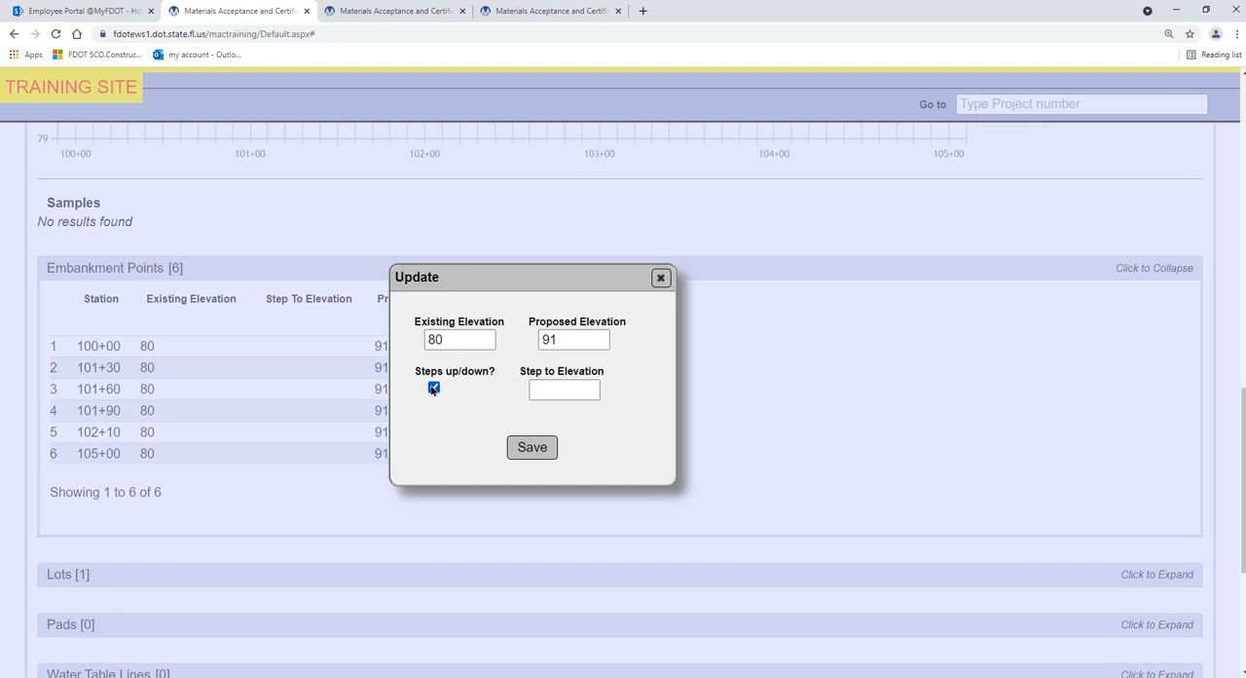
left_click(547, 388)
type("81")
left_click(548, 448)
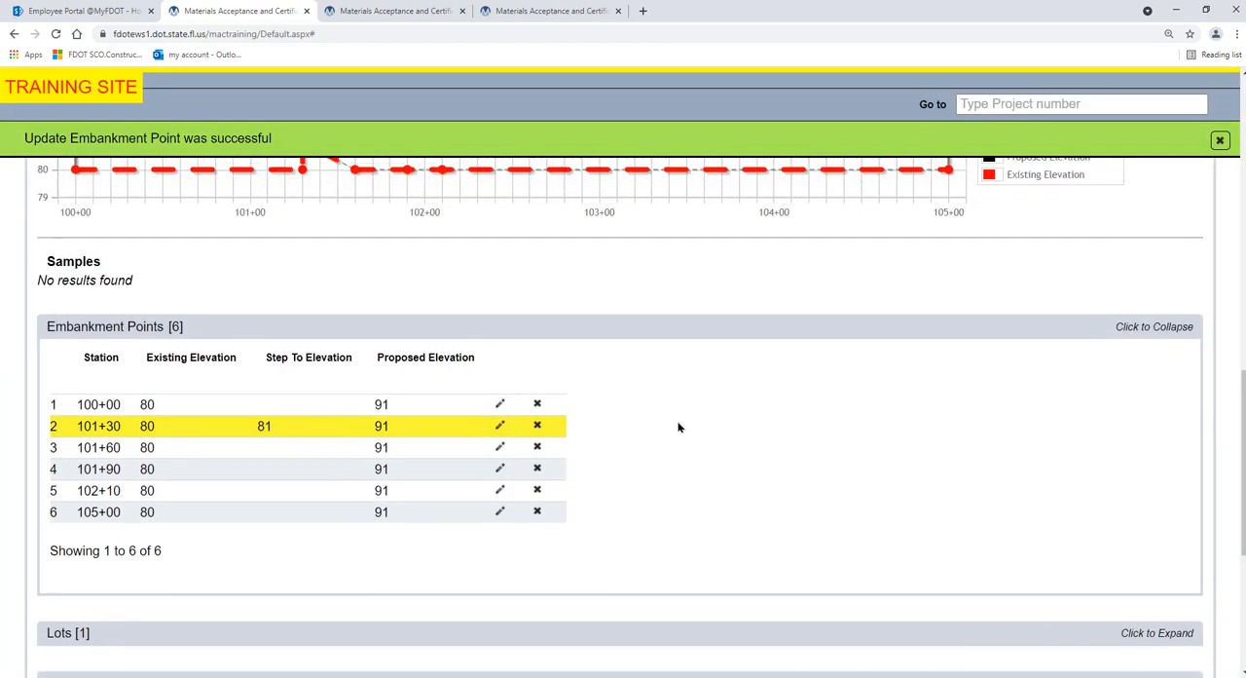
Update the embankment point at station 101+60 to existing elevation 81 with a step to elevation 82, and save it
scroll(678, 426, "up", 1)
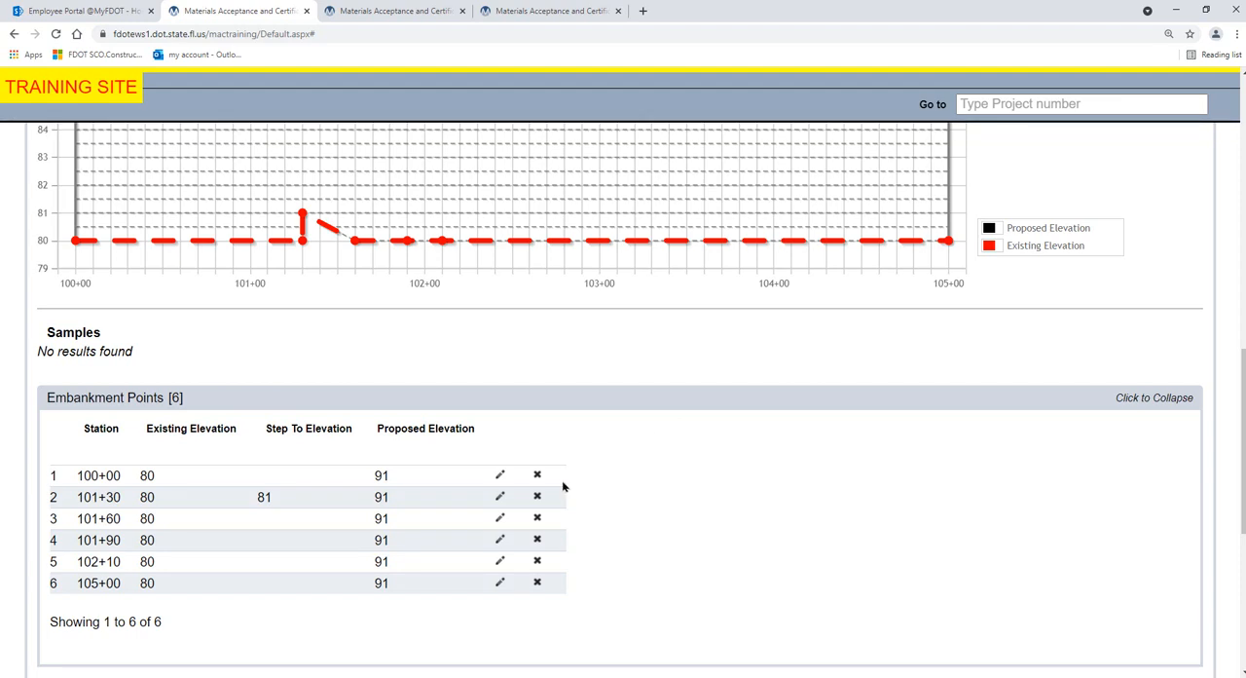
left_click(500, 518)
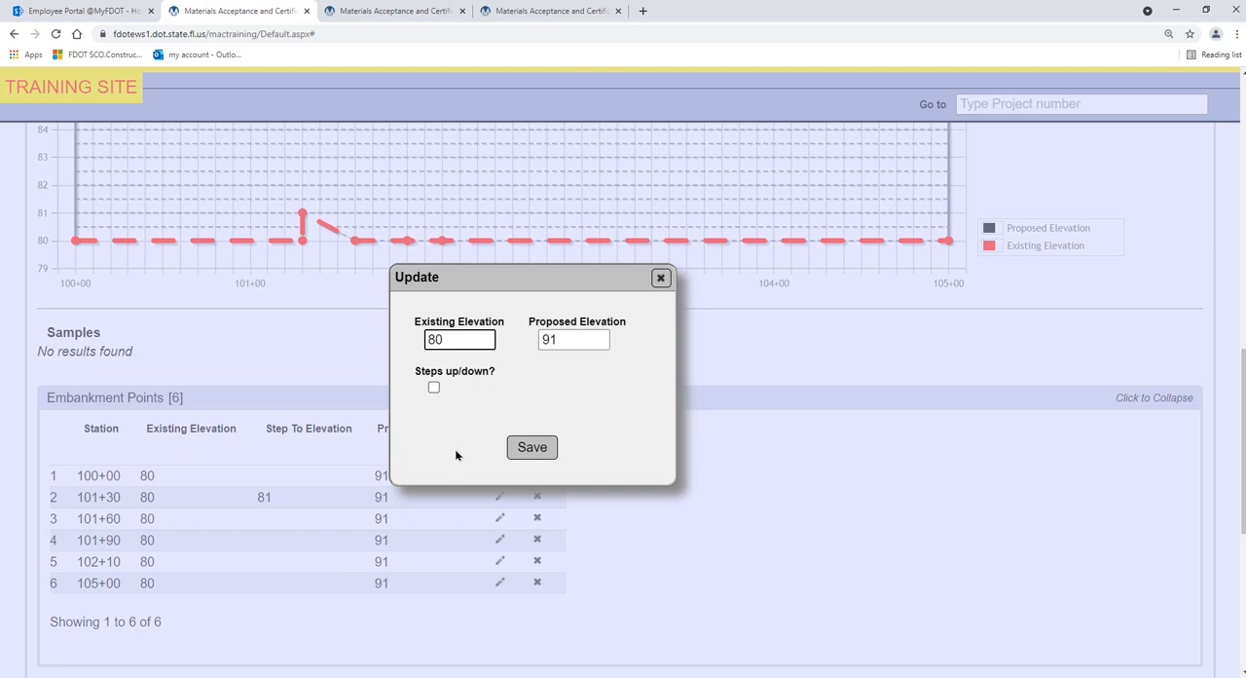
left_click(433, 388)
left_click_drag(457, 339, 412, 341)
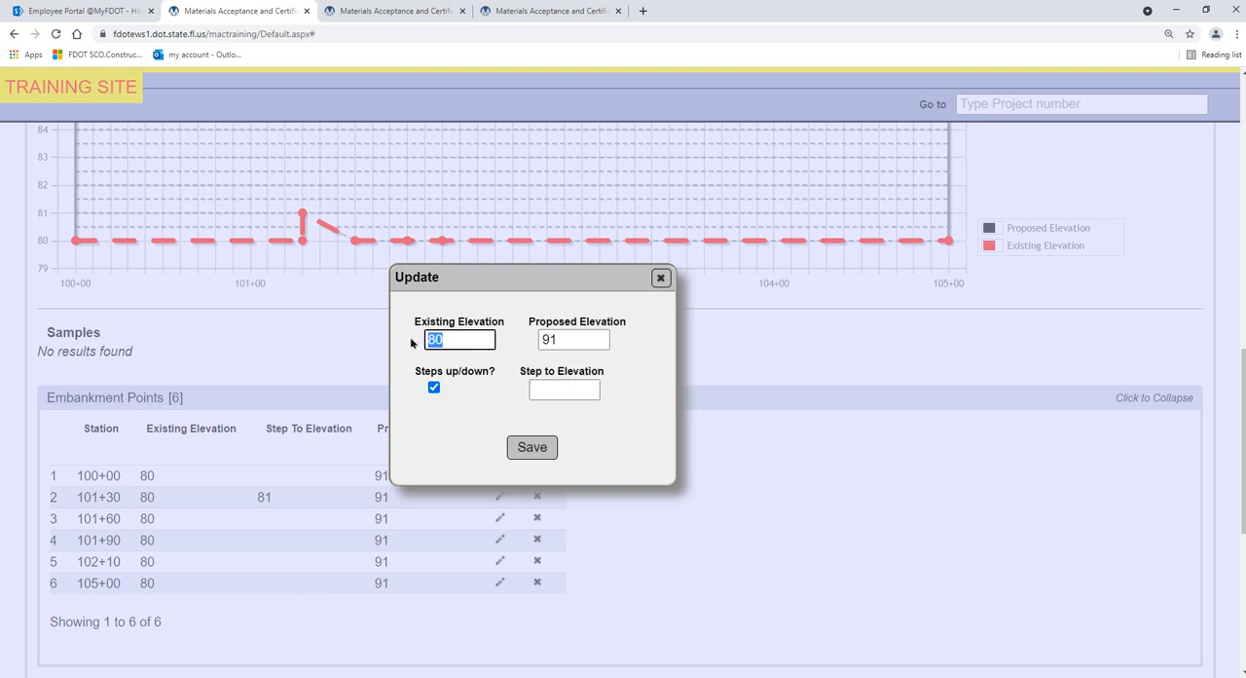
type("81")
left_click(561, 389)
type("82")
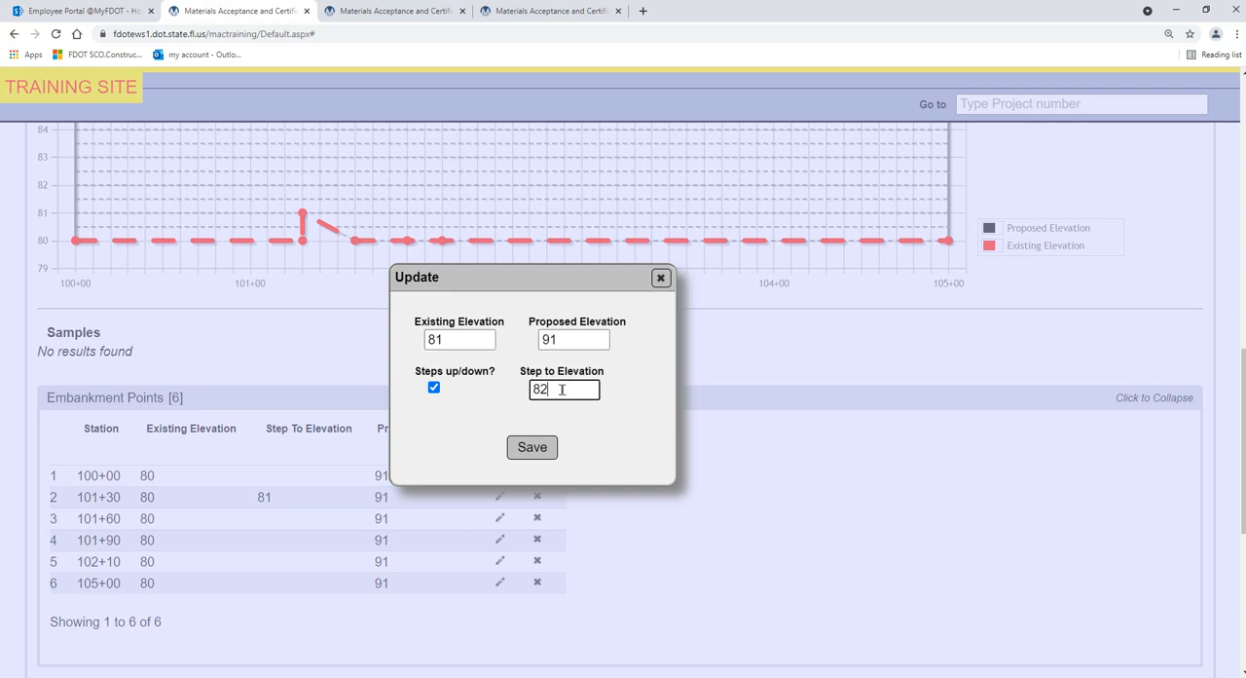
left_click(533, 448)
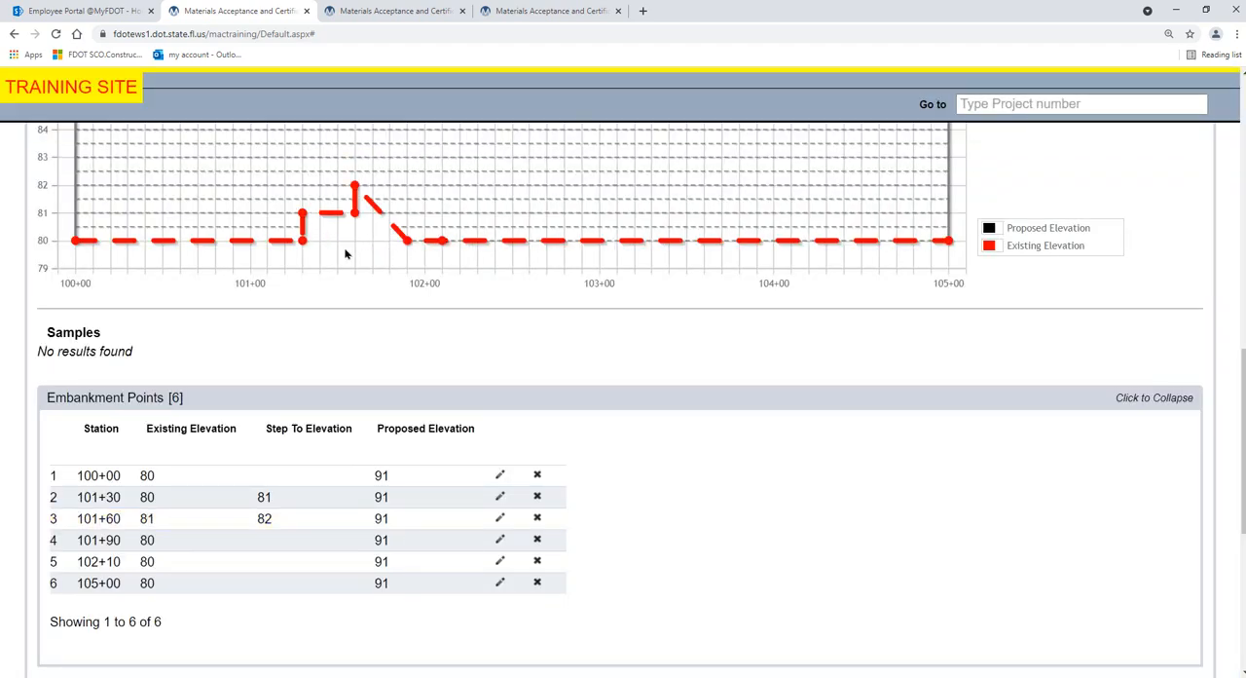
Update the embankment point at station 101+90 to existing elevation 82 with a step to elevation 81, and save it
left_click(499, 539)
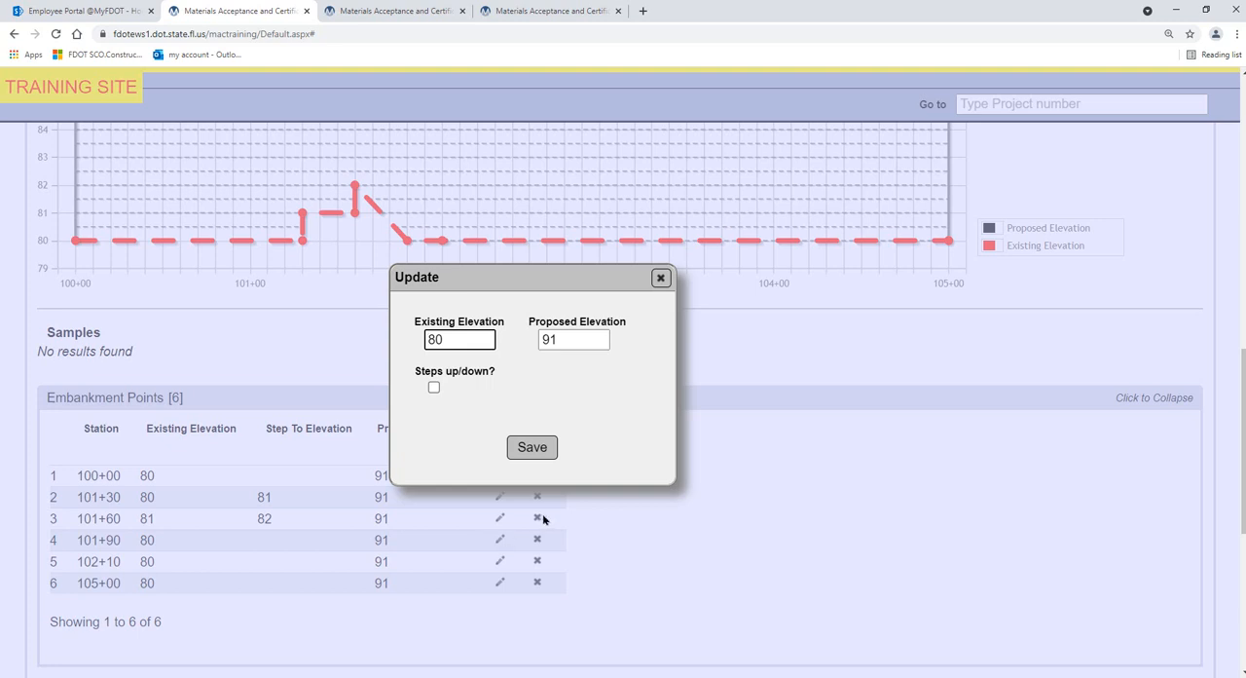
left_click(433, 387)
left_click_drag(453, 340, 416, 340)
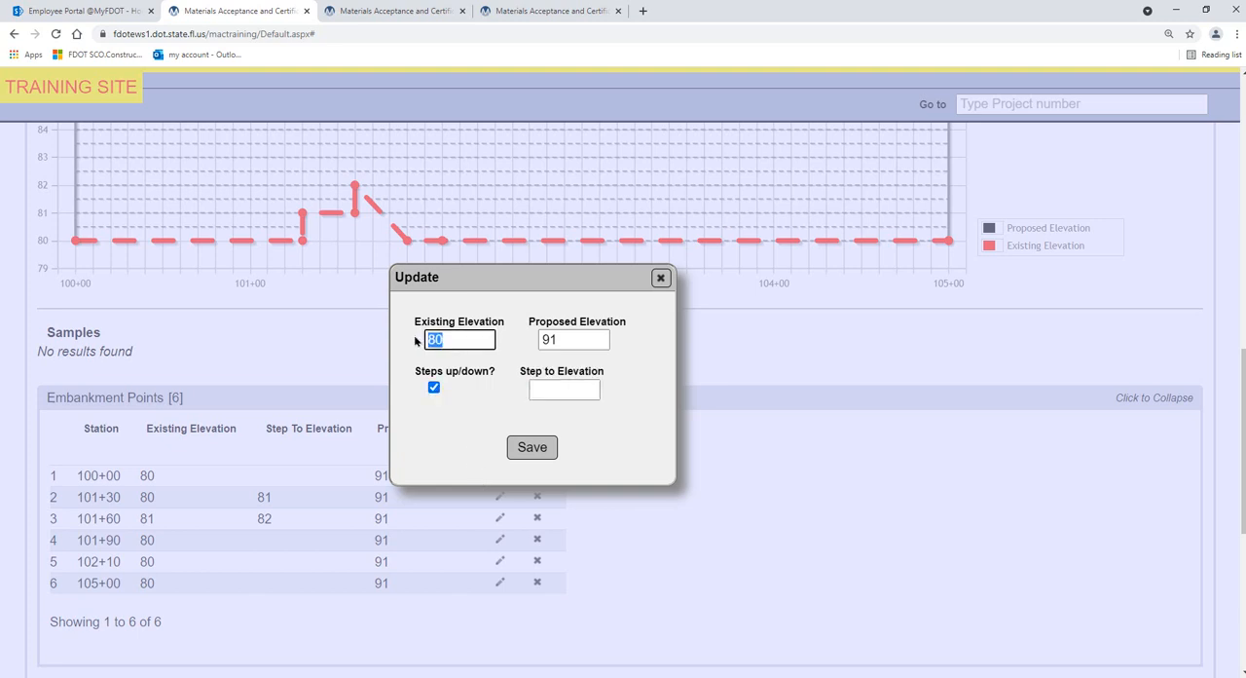
type("82")
left_click(554, 390)
type("81")
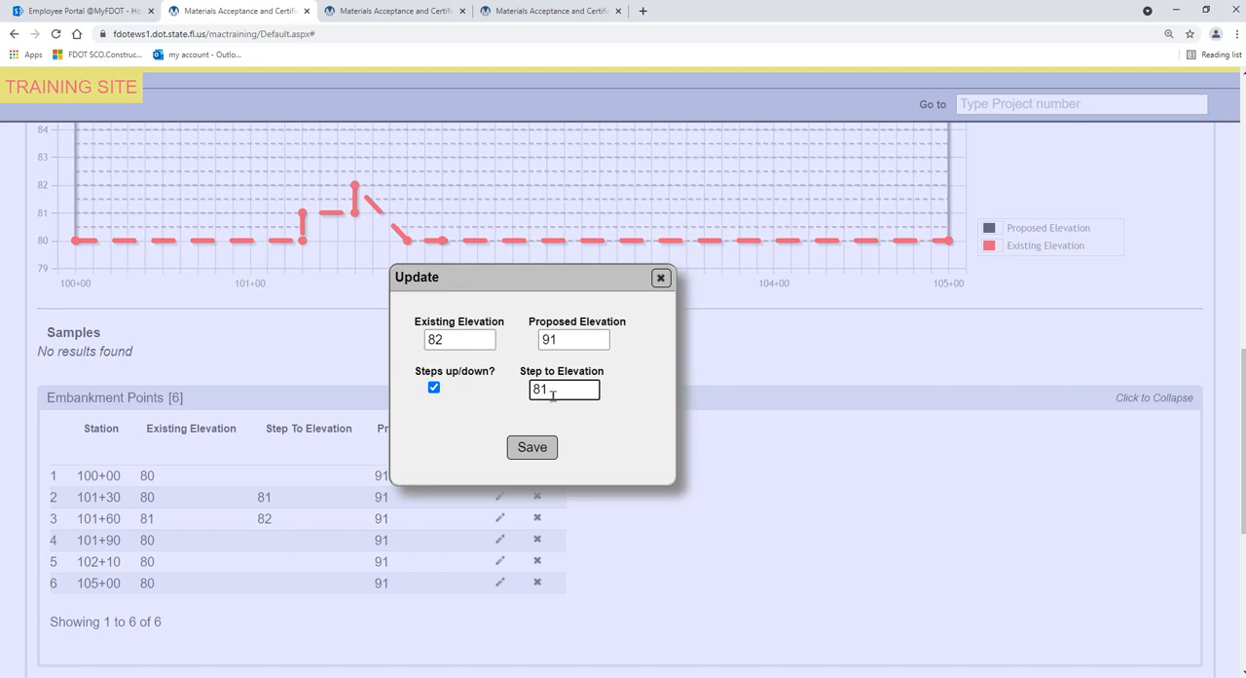
left_click(546, 447)
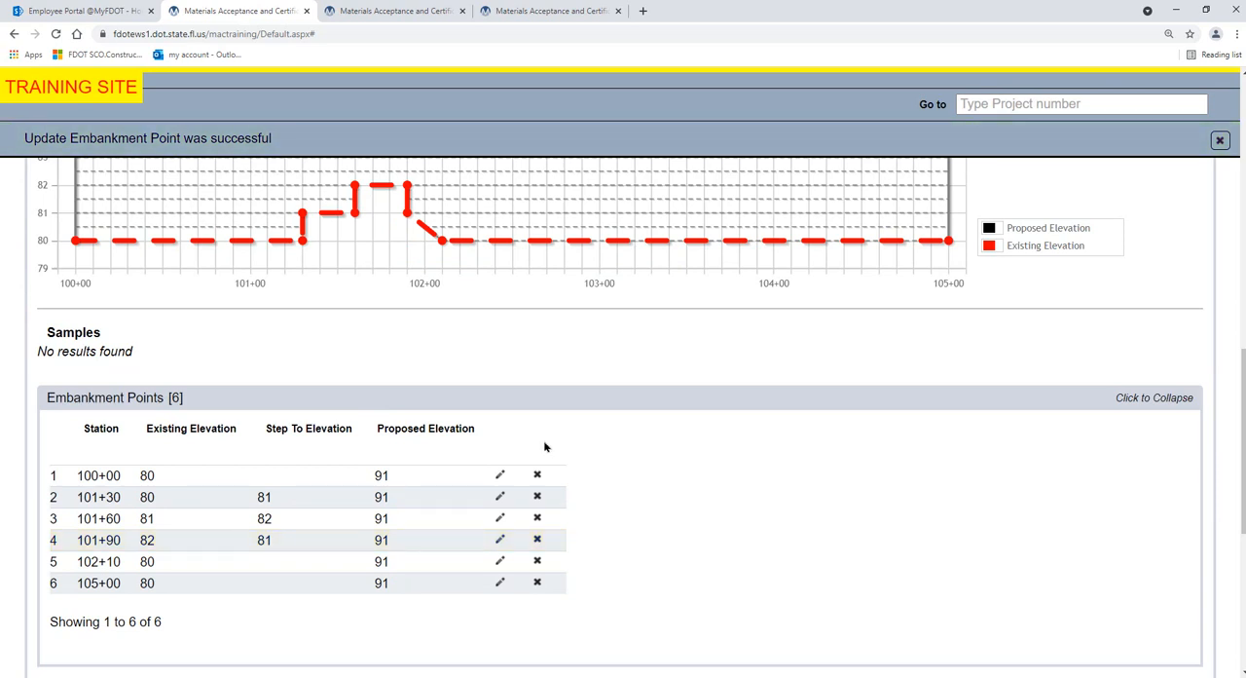
Update the embankment point at station 102+10 to existing elevation 81 with a step to elevation 80, and save it
left_click(501, 561)
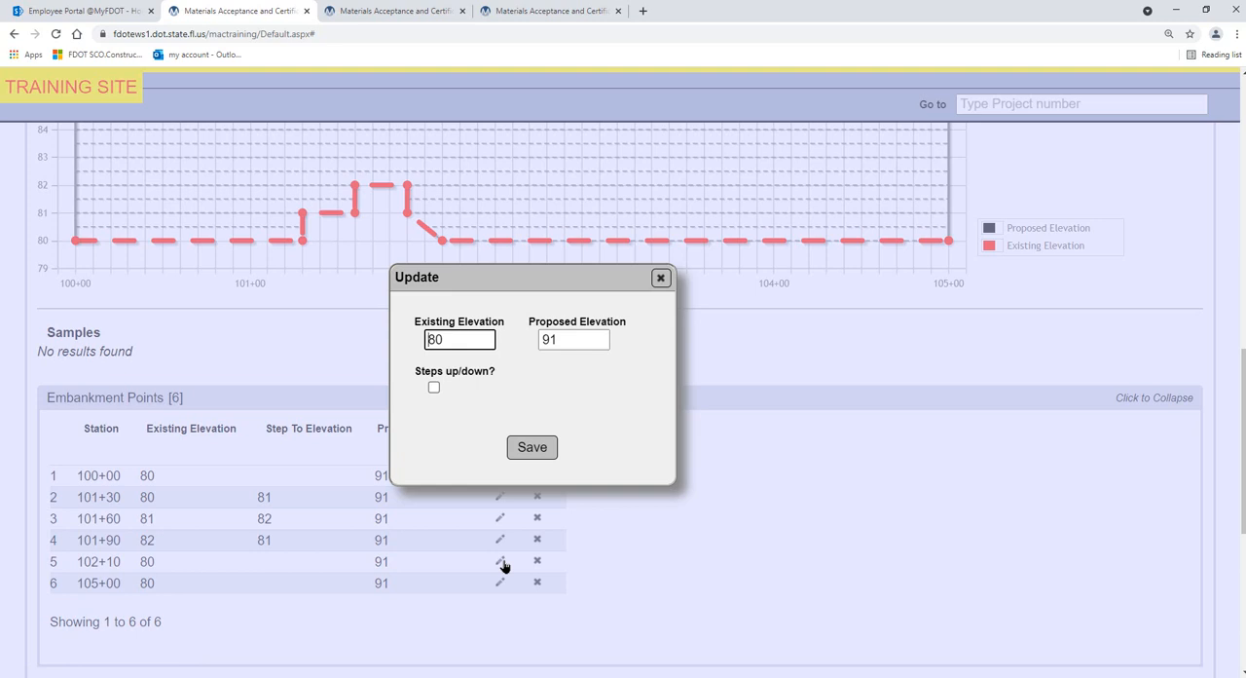
left_click(434, 387)
left_click_drag(463, 333, 412, 336)
type("81")
left_click(555, 388)
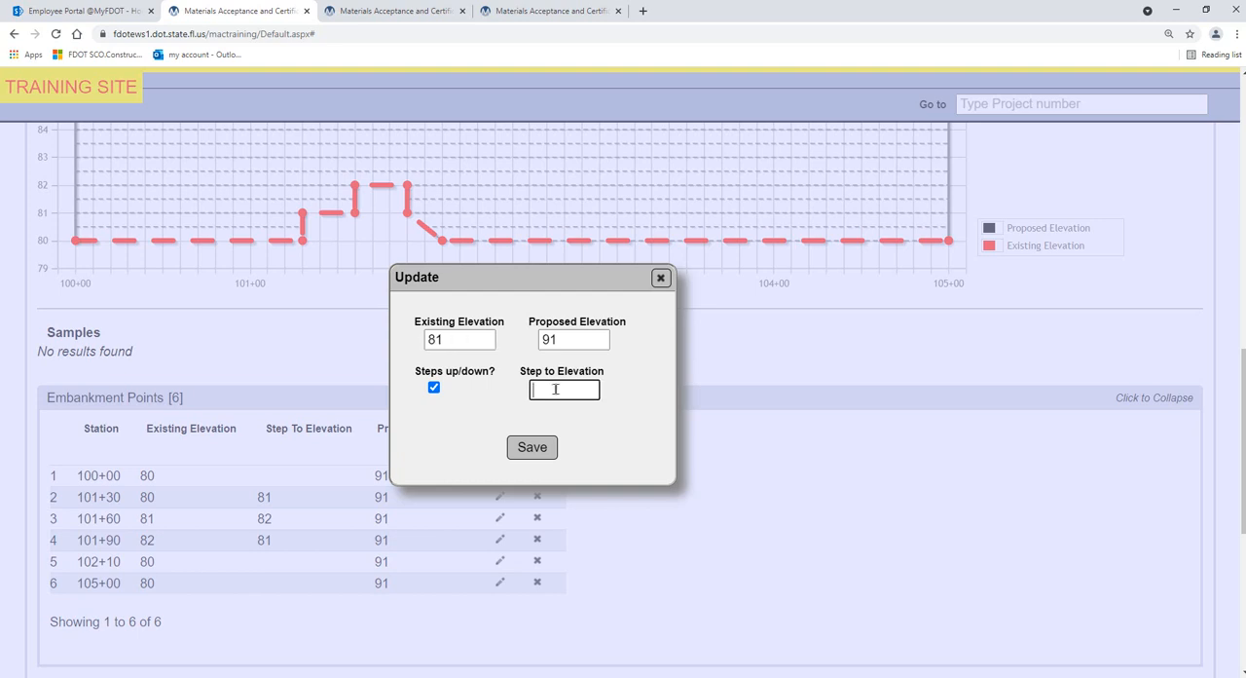
type("80")
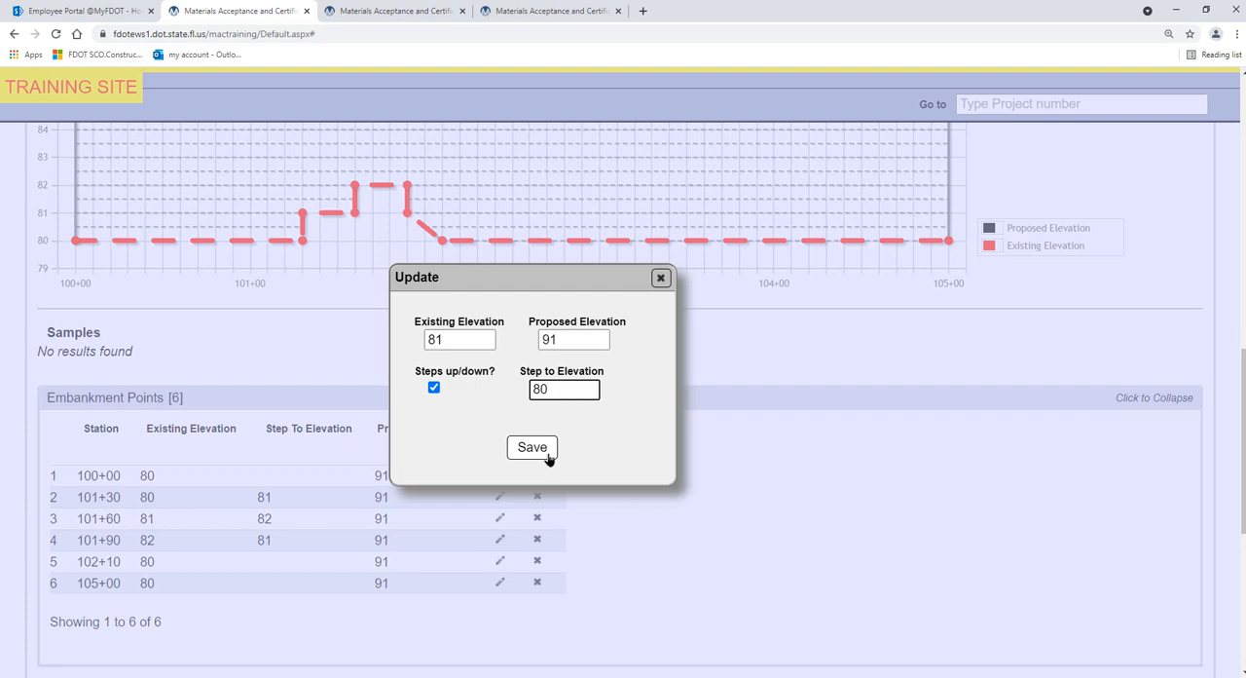
left_click(548, 453)
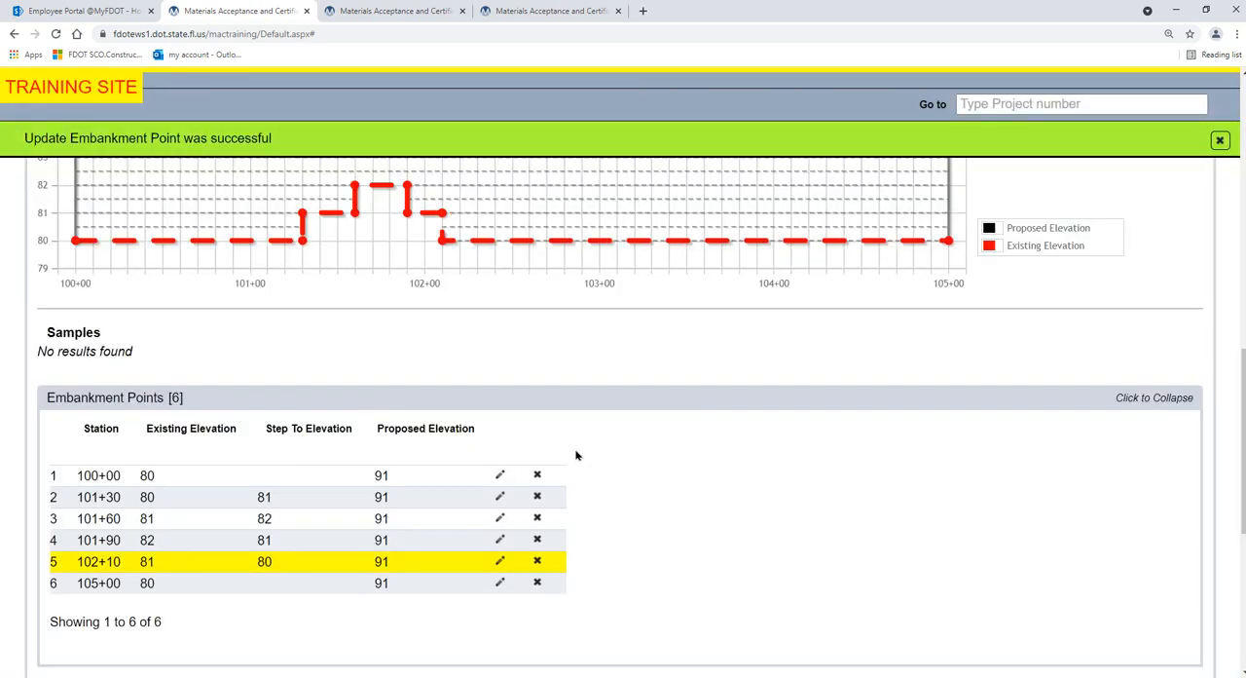